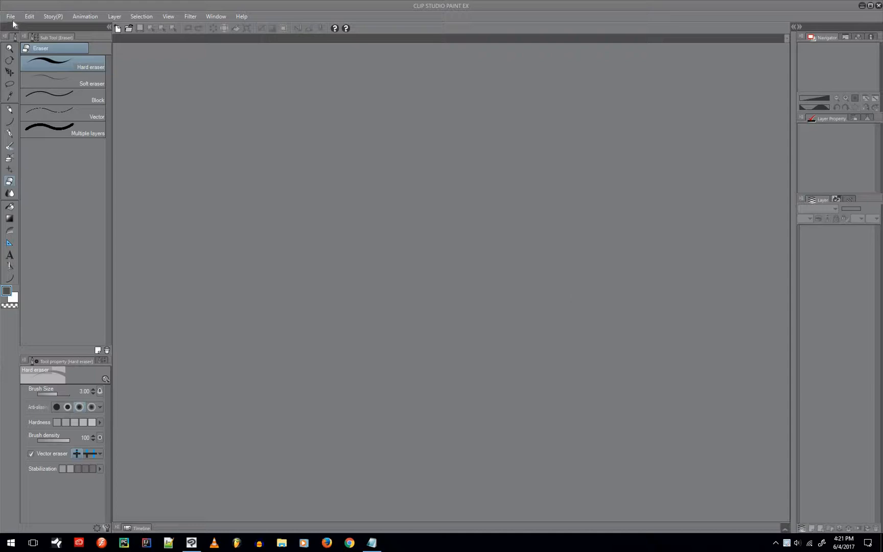
# Create a new animation canvas 1920 × 1080 px at 300 dpi, with a frame rate of 24.
pyautogui.click(10, 16)
pyautogui.click(23, 30)
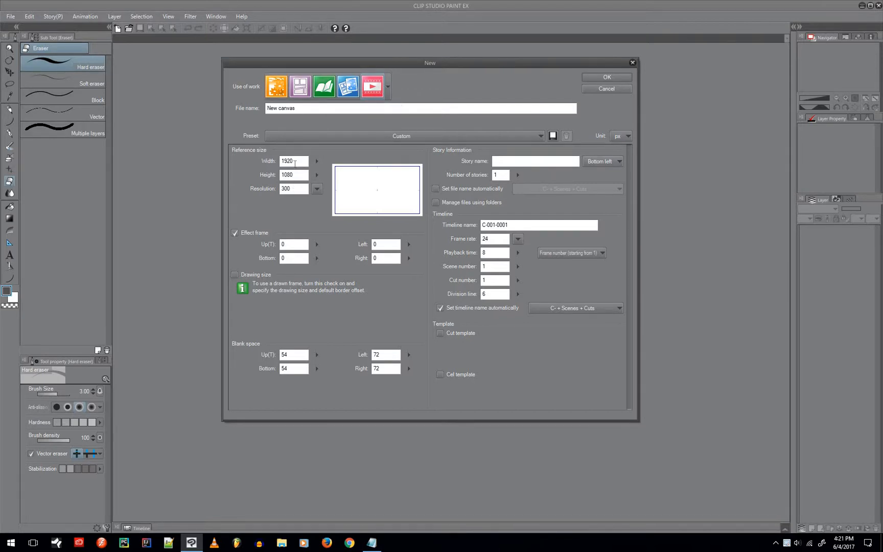
pyautogui.moveTo(306, 175); pyautogui.dragTo(283, 174)
pyautogui.click(296, 189)
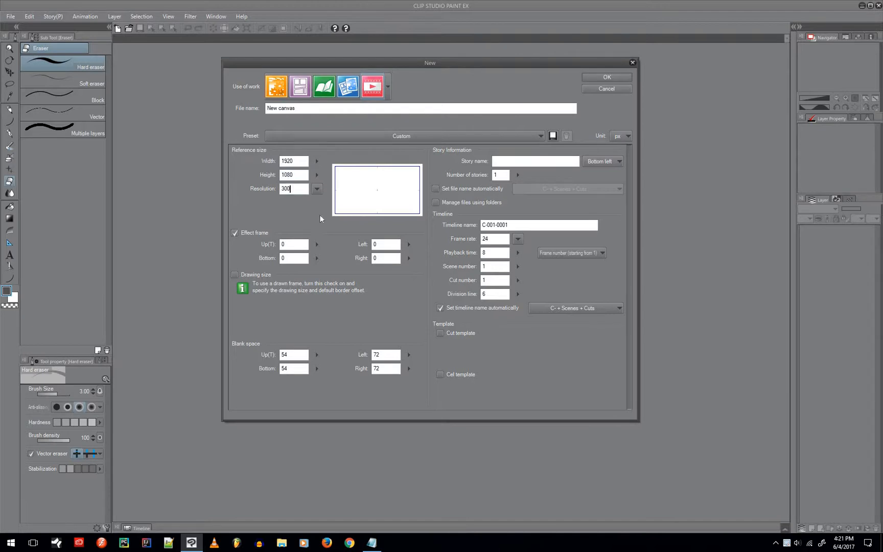
pyautogui.doubleClick(493, 238)
pyautogui.click(603, 79)
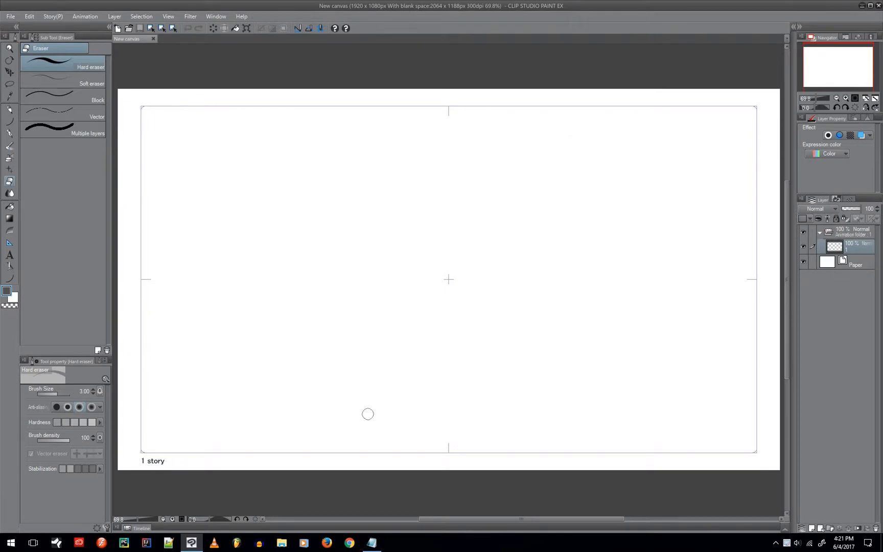
# Expand the timeline and add a second raster layer inside the animation folder.
pyautogui.click(141, 529)
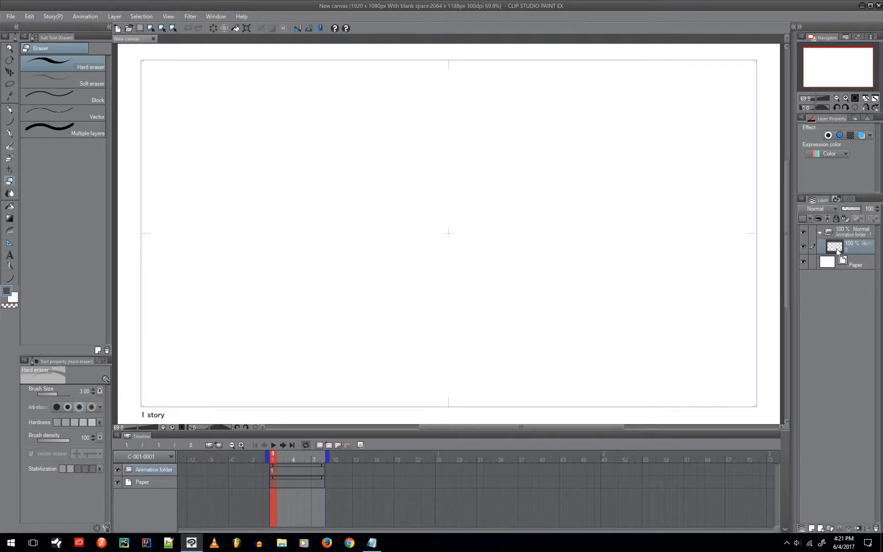
pyautogui.click(273, 471)
pyautogui.rightClick(833, 247)
pyautogui.click(832, 385)
pyautogui.click(812, 528)
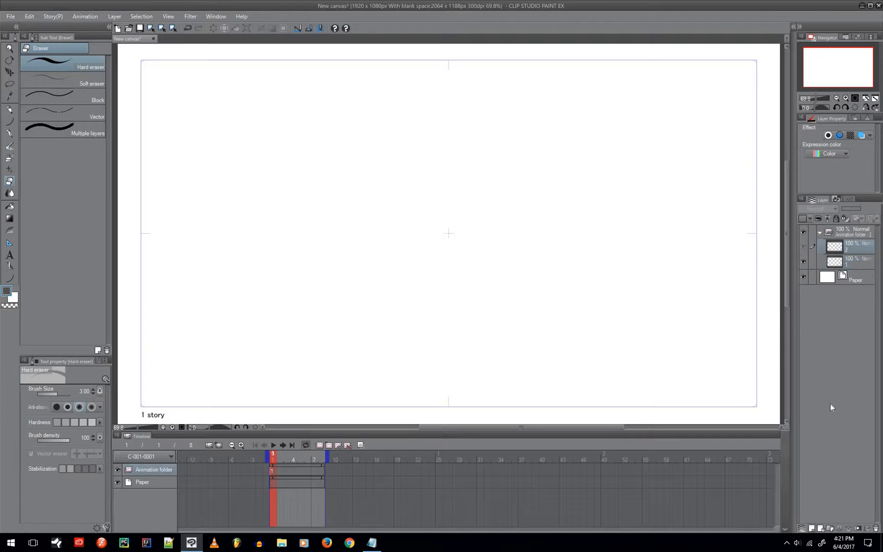
# Assign cel 2 to frame 2 of the animation folder's timeline track.
pyautogui.click(279, 469)
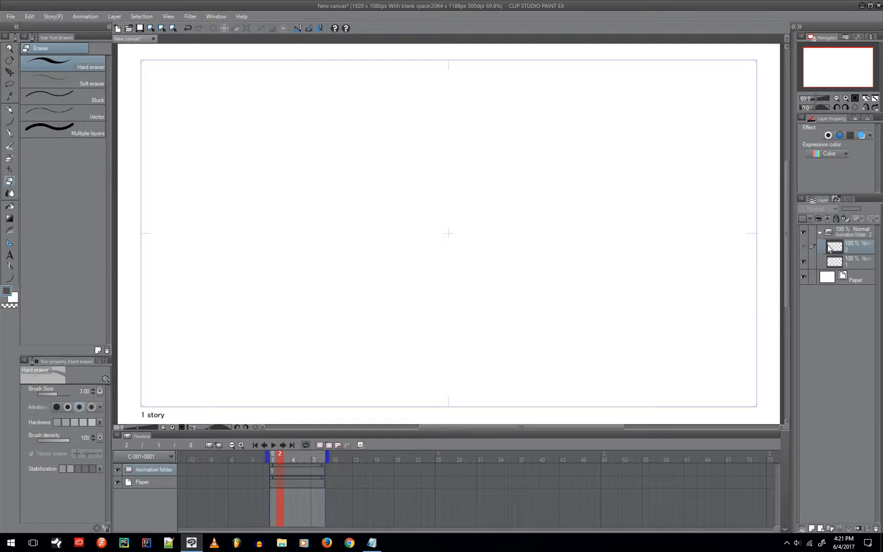
pyautogui.click(273, 473)
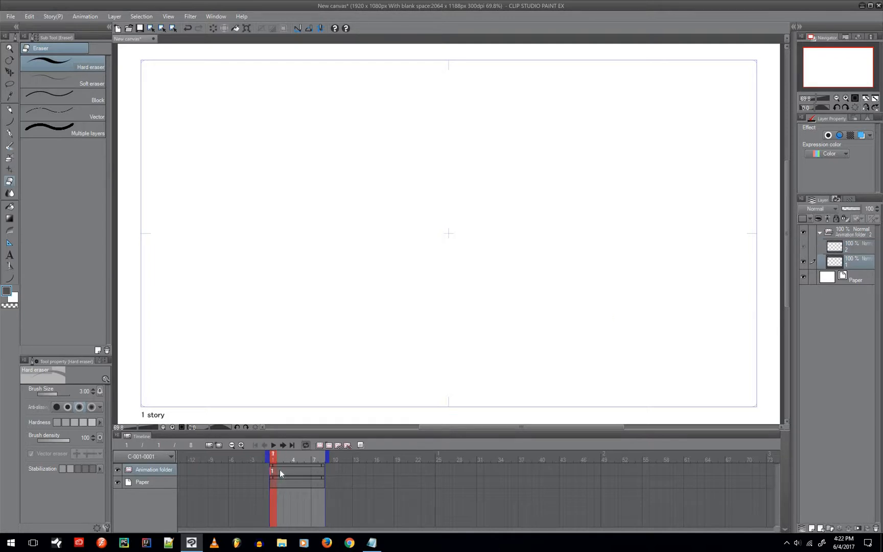
pyautogui.click(279, 470)
pyautogui.doubleClick(279, 470)
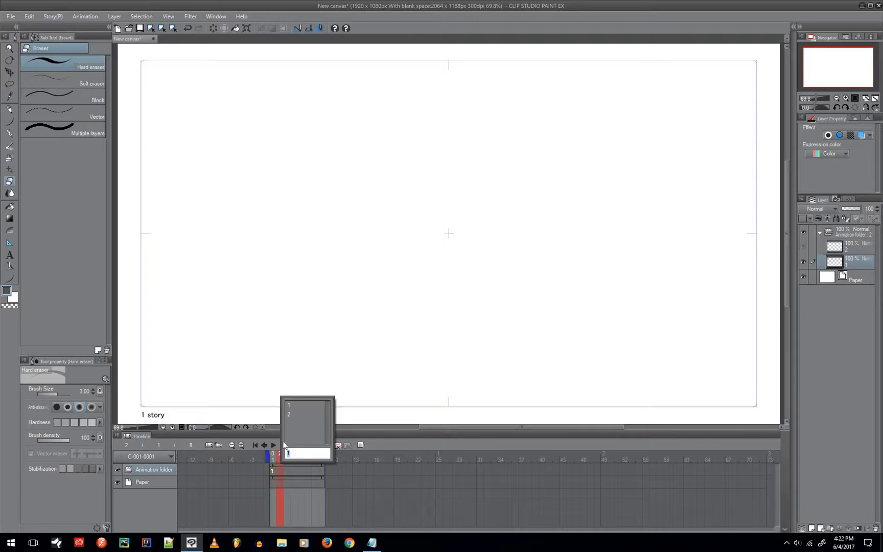
pyautogui.doubleClick(289, 415)
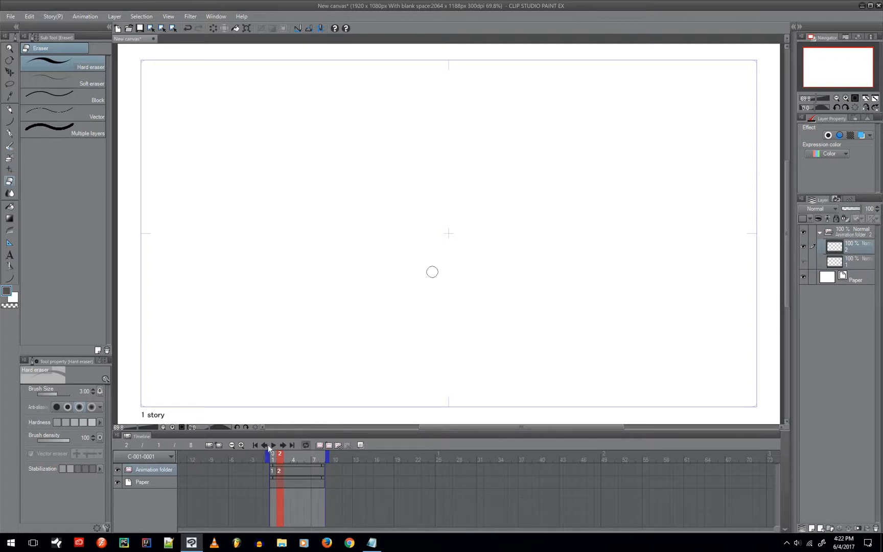
# Step between the timeline frames and the animation folder's layers to examine which cel each frame displays.
pyautogui.click(272, 471)
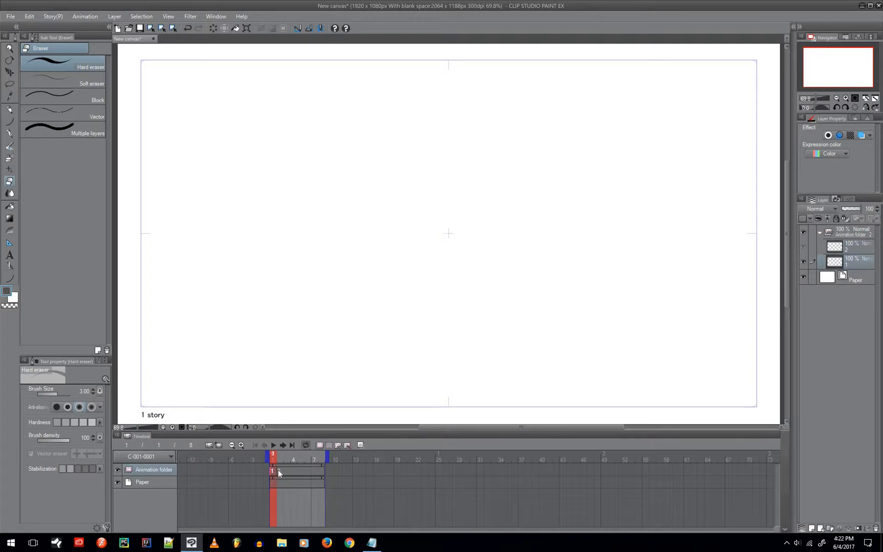
pyautogui.click(278, 470)
pyautogui.click(276, 472)
pyautogui.click(274, 471)
pyautogui.click(278, 471)
pyautogui.click(274, 471)
pyautogui.click(274, 469)
pyautogui.click(320, 474)
pyautogui.click(278, 473)
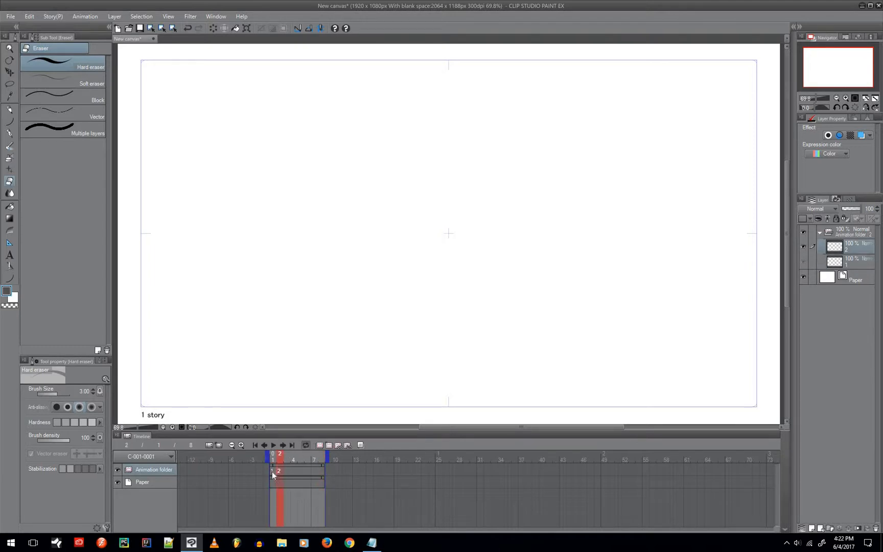
pyautogui.click(272, 471)
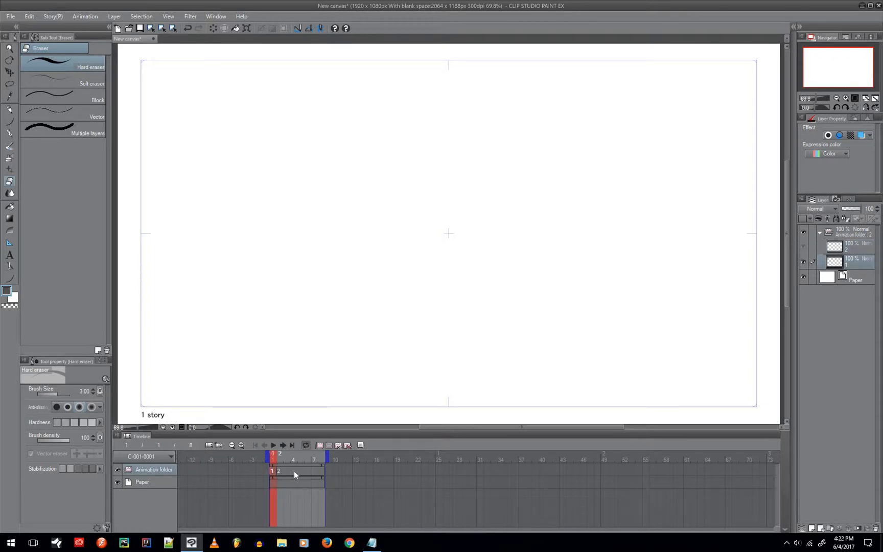
pyautogui.click(294, 471)
pyautogui.click(315, 471)
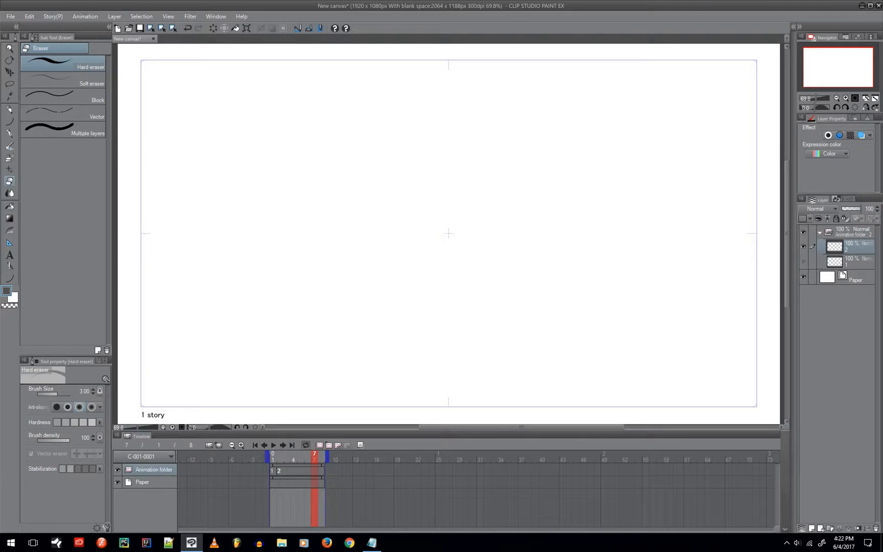
pyautogui.click(837, 261)
pyautogui.click(834, 247)
pyautogui.click(835, 233)
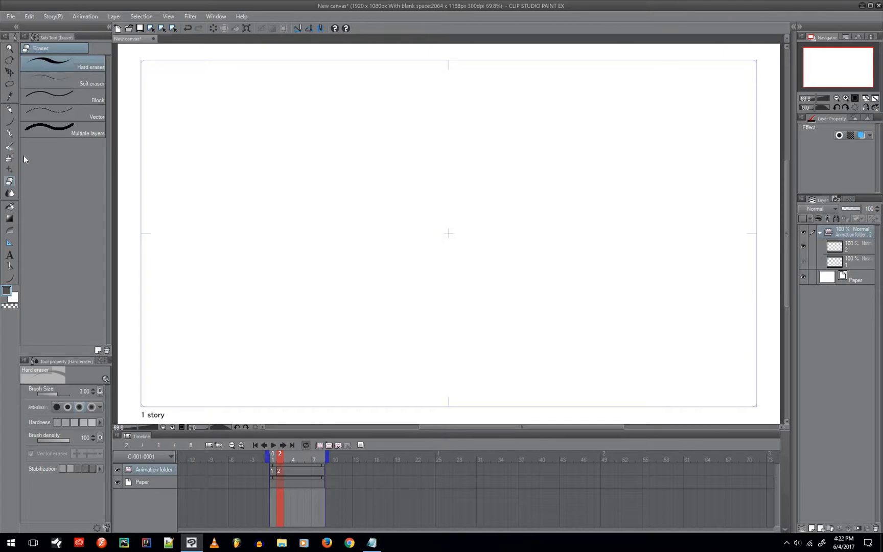
# Sketch a round ball near the canvas's upper-left area on frame 1 with the Darker pencil.
pyautogui.click(10, 133)
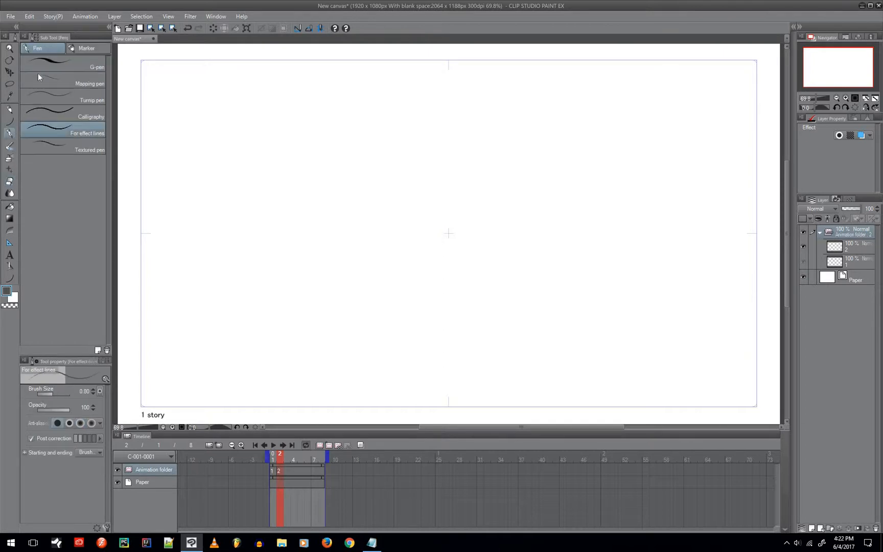
pyautogui.click(10, 110)
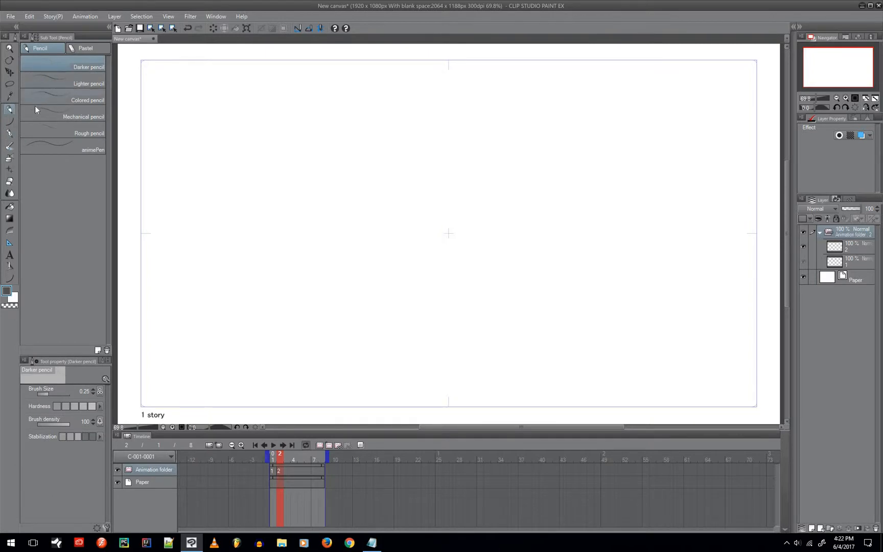
pyautogui.click(273, 474)
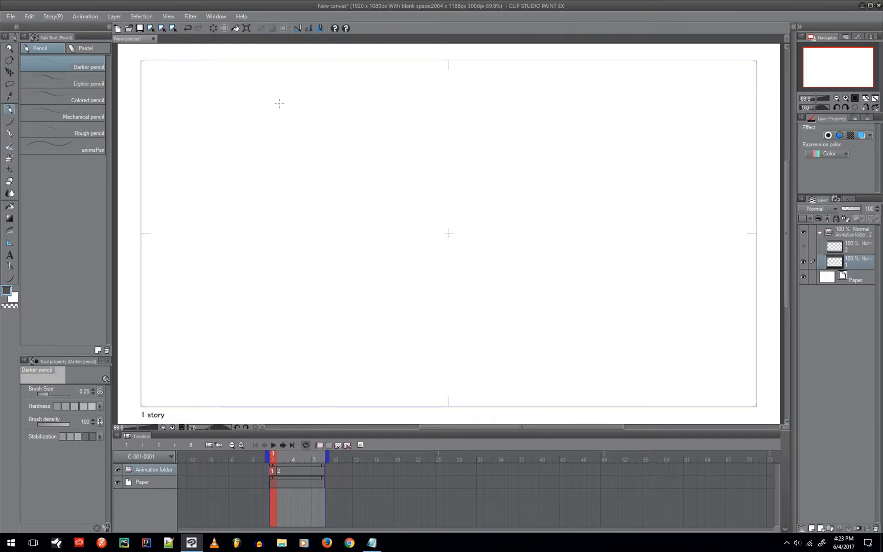
pyautogui.moveTo(276, 82)
pyautogui.mouseDown()
pyautogui.moveTo(281, 117)
pyautogui.moveTo(271, 71)
pyautogui.moveTo(294, 116)
pyautogui.moveTo(271, 72)
pyautogui.moveTo(296, 109)
pyautogui.moveTo(253, 91)
pyautogui.moveTo(295, 112)
pyautogui.mouseUp()
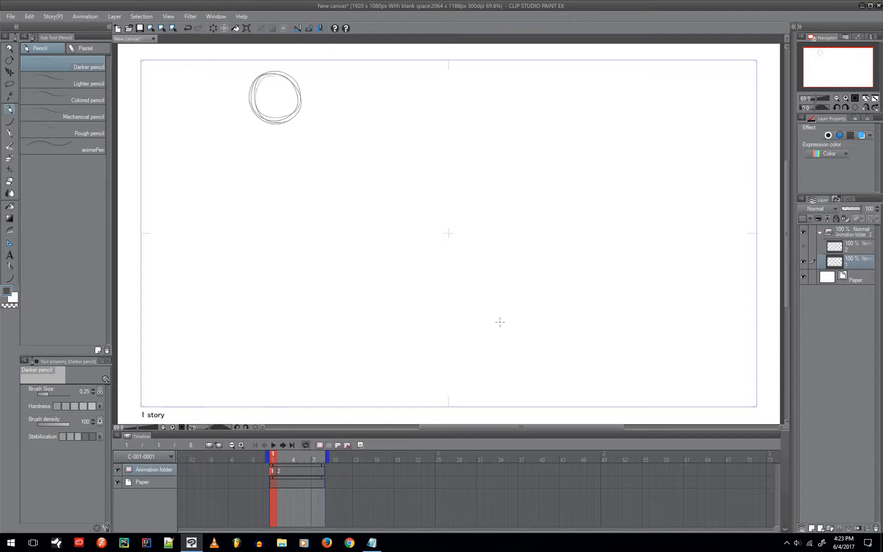
# Enable onion skin on cel 2 and sketch a second ball directly below the first, around mid-height of the canvas.
pyautogui.click(834, 247)
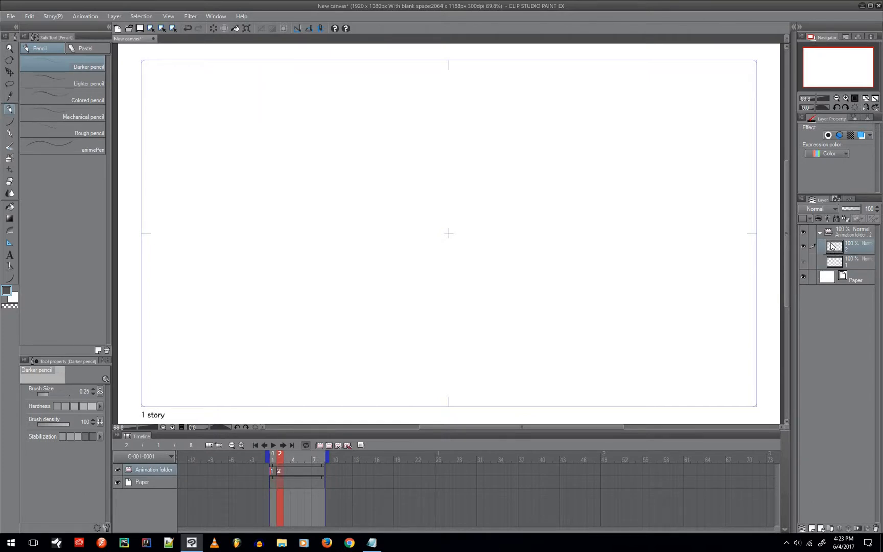
pyautogui.click(361, 447)
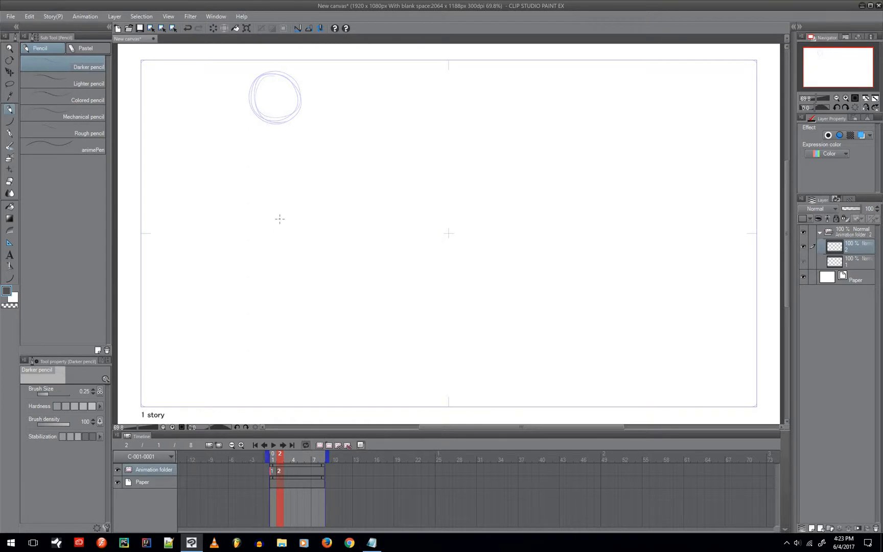
pyautogui.moveTo(282, 205)
pyautogui.mouseDown()
pyautogui.moveTo(262, 240)
pyautogui.moveTo(302, 214)
pyautogui.moveTo(278, 252)
pyautogui.moveTo(256, 220)
pyautogui.moveTo(292, 210)
pyautogui.moveTo(257, 230)
pyautogui.mouseUp()
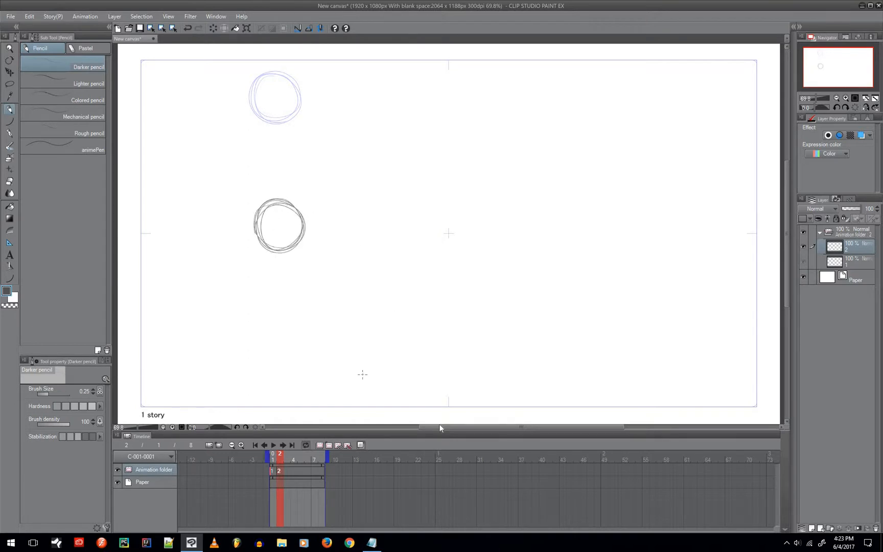
# Add a third layer, assign it to frame 3 and sketch a flattened, squashed ball on the frame's lower border.
pyautogui.click(813, 527)
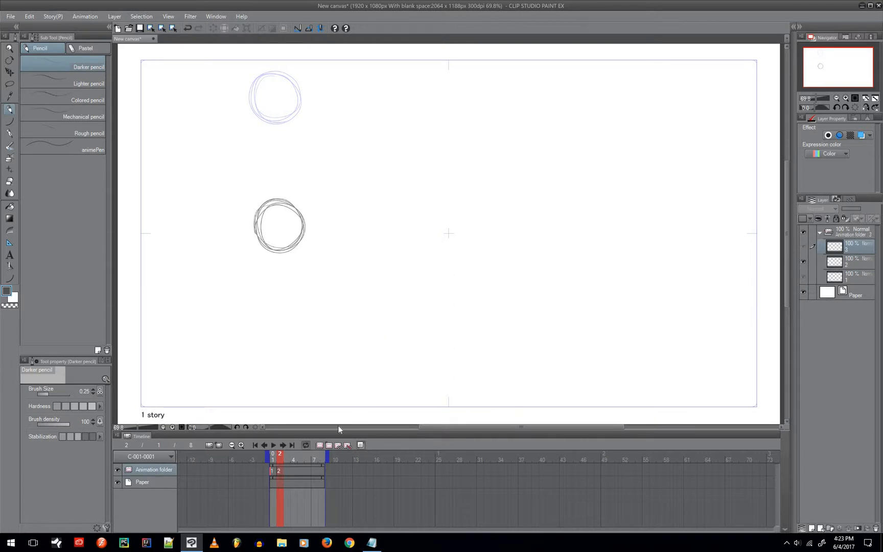
pyautogui.doubleClick(286, 471)
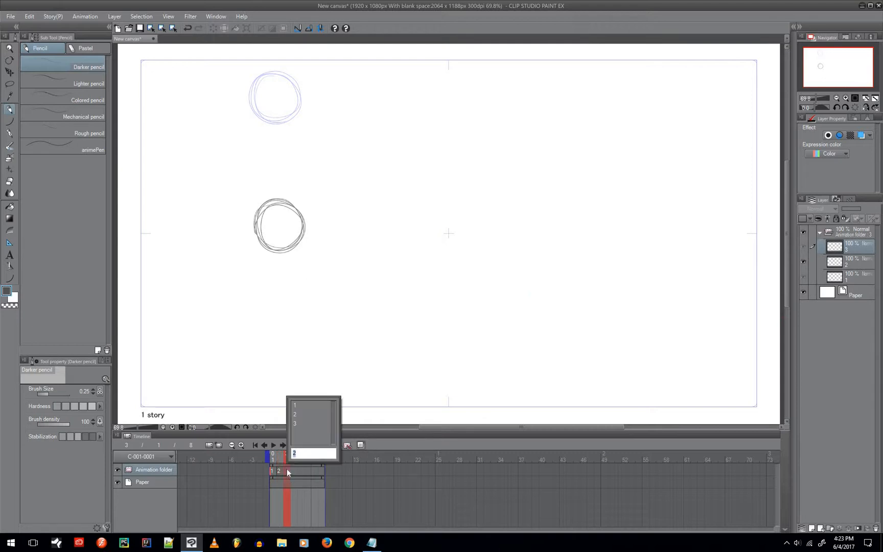
pyautogui.click(299, 424)
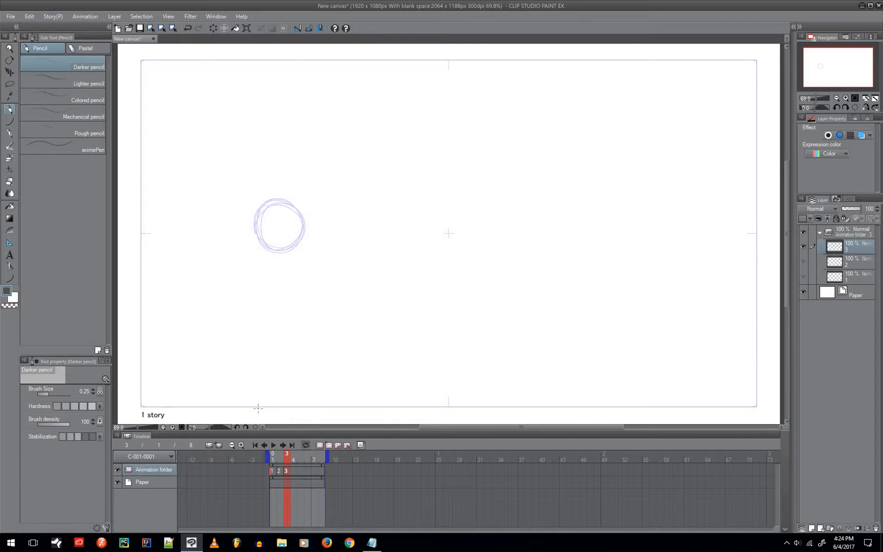
pyautogui.moveTo(246, 405)
pyautogui.mouseDown()
pyautogui.moveTo(263, 391)
pyautogui.moveTo(315, 393)
pyautogui.moveTo(320, 401)
pyautogui.moveTo(257, 406)
pyautogui.moveTo(323, 404)
pyautogui.moveTo(281, 386)
pyautogui.moveTo(247, 403)
pyautogui.moveTo(325, 406)
pyautogui.moveTo(287, 384)
pyautogui.moveTo(247, 403)
pyautogui.moveTo(331, 402)
pyautogui.mouseUp()
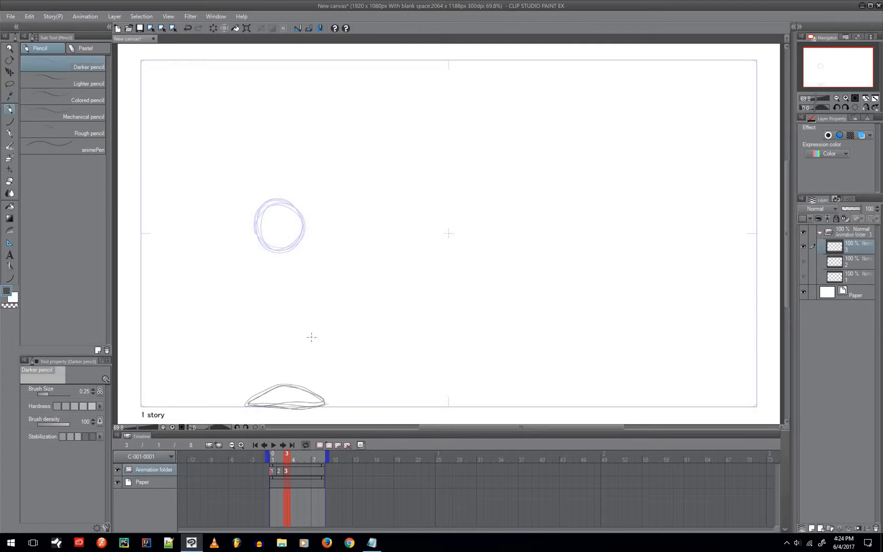
# Add a fourth layer to the animation folder.
pyautogui.click(820, 528)
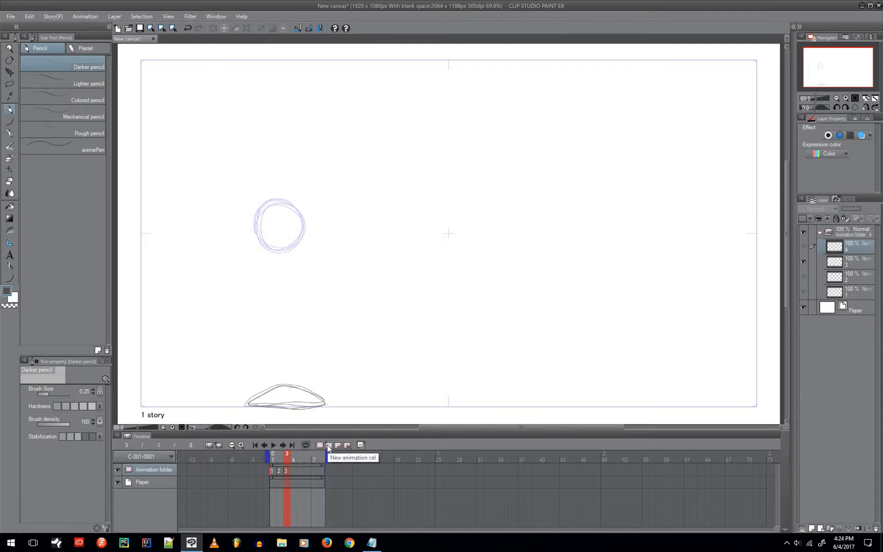
pyautogui.click(328, 446)
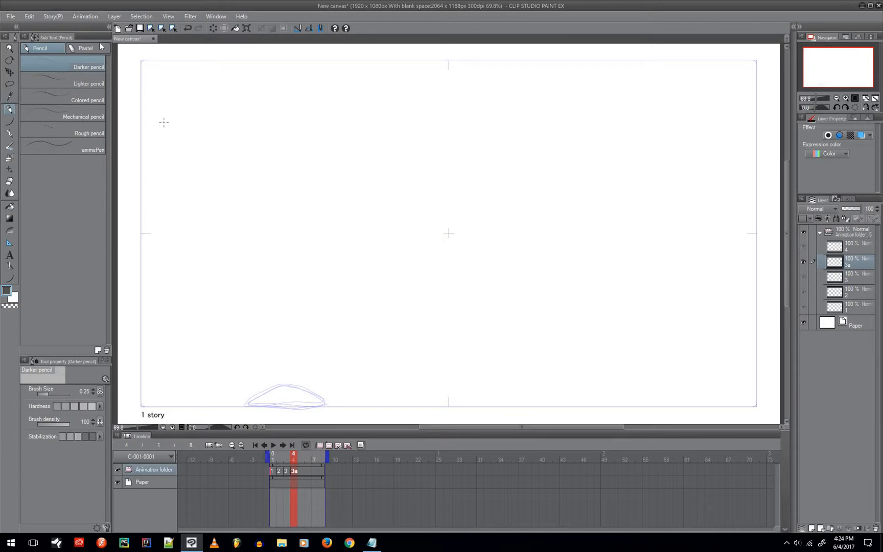
pyautogui.click(90, 19)
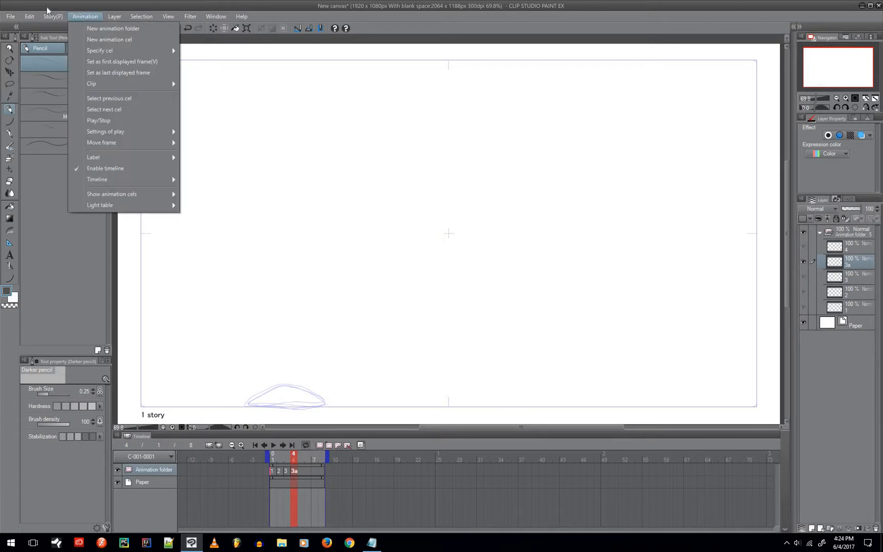
pyautogui.moveTo(32, 17)
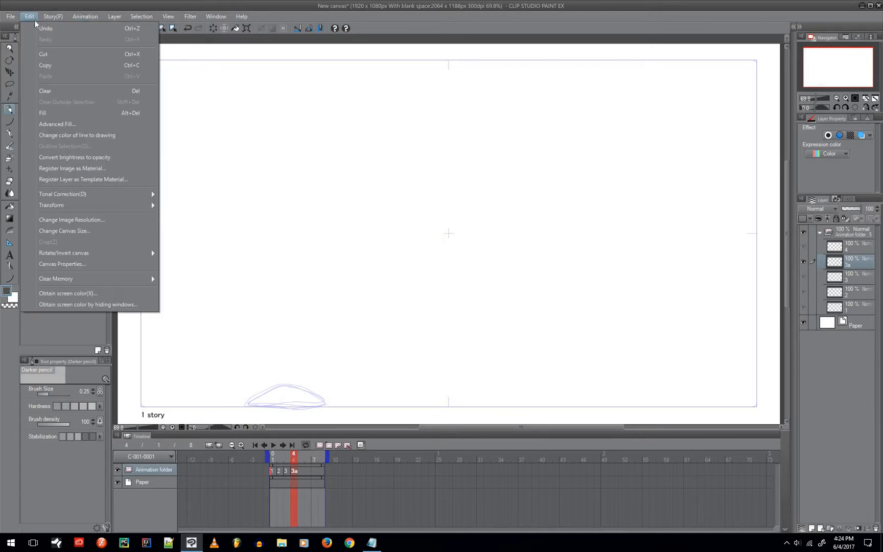
pyautogui.click(102, 30)
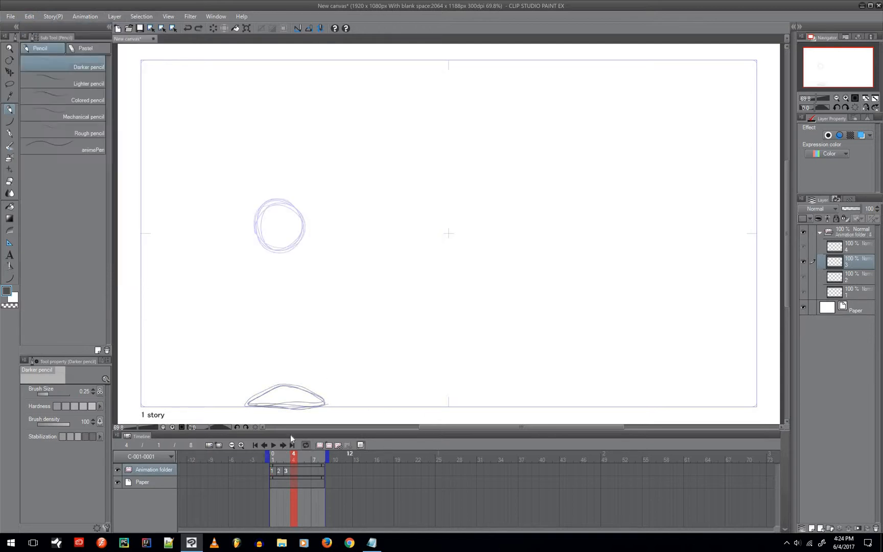
# Assign cel 4 to frame 4 and sketch a round ball rebounding above the squashed one.
pyautogui.click(294, 470)
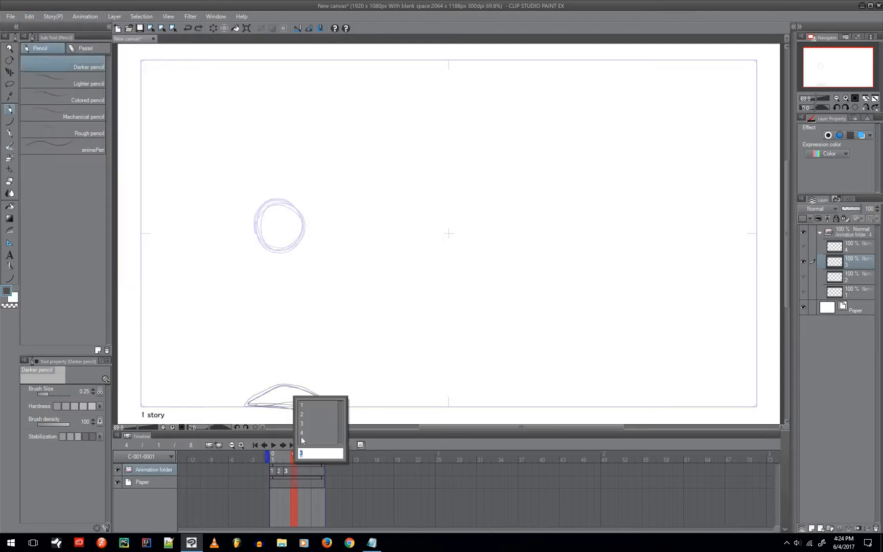
pyautogui.press('Escape')
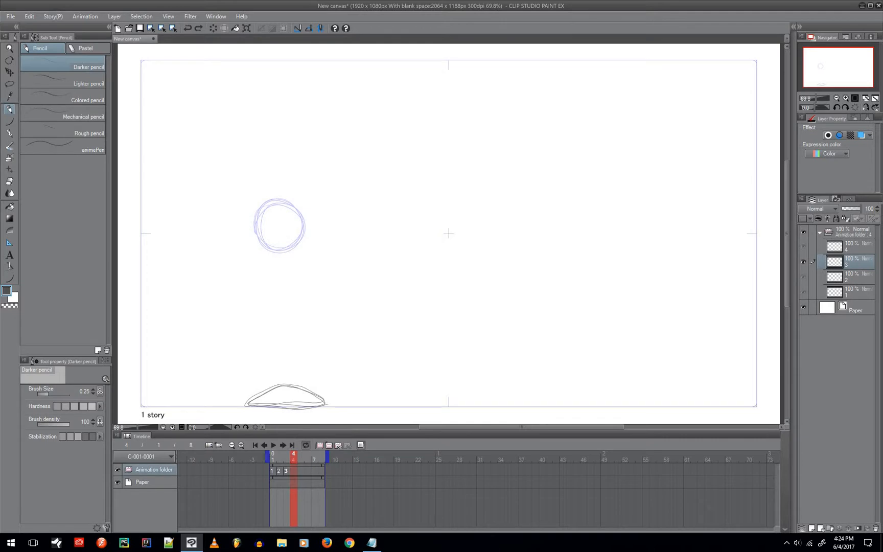
pyautogui.click(288, 470)
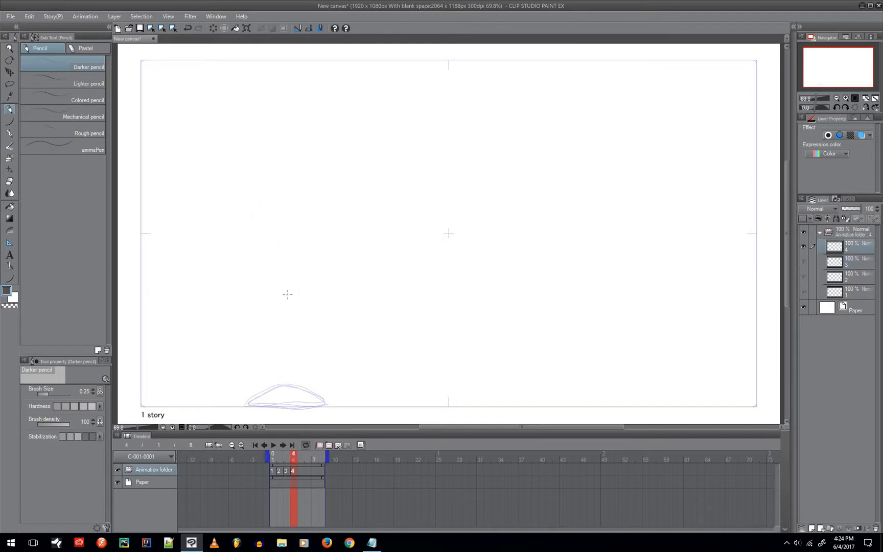
pyautogui.moveTo(273, 293)
pyautogui.mouseDown()
pyautogui.moveTo(298, 285)
pyautogui.moveTo(307, 327)
pyautogui.moveTo(262, 313)
pyautogui.moveTo(292, 294)
pyautogui.mouseUp()
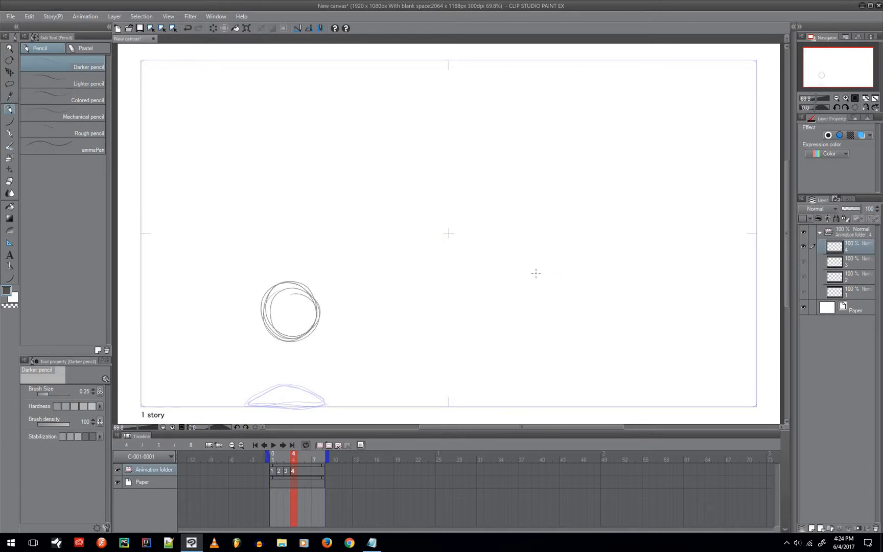
# Play the animation from frame 1 to check the timing of the four cels, and stop the playback.
pyautogui.click(292, 470)
pyautogui.click(273, 469)
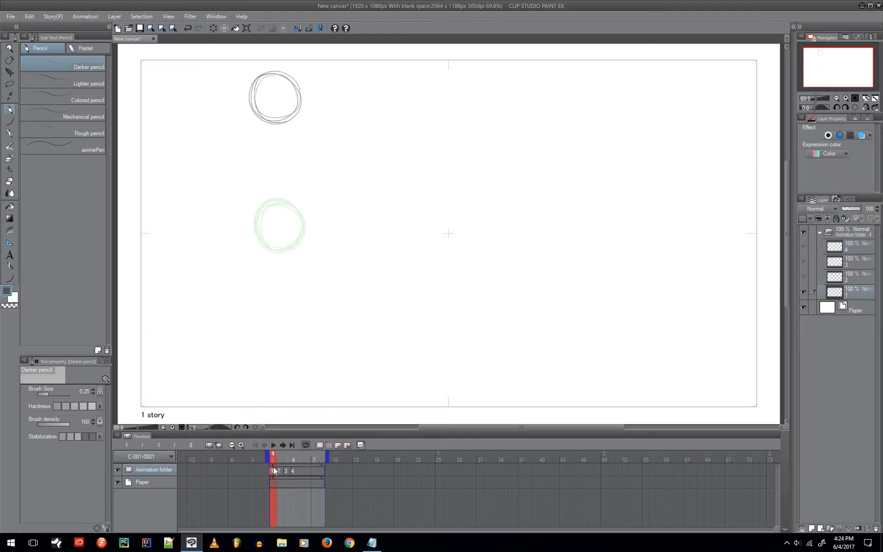
pyautogui.click(275, 444)
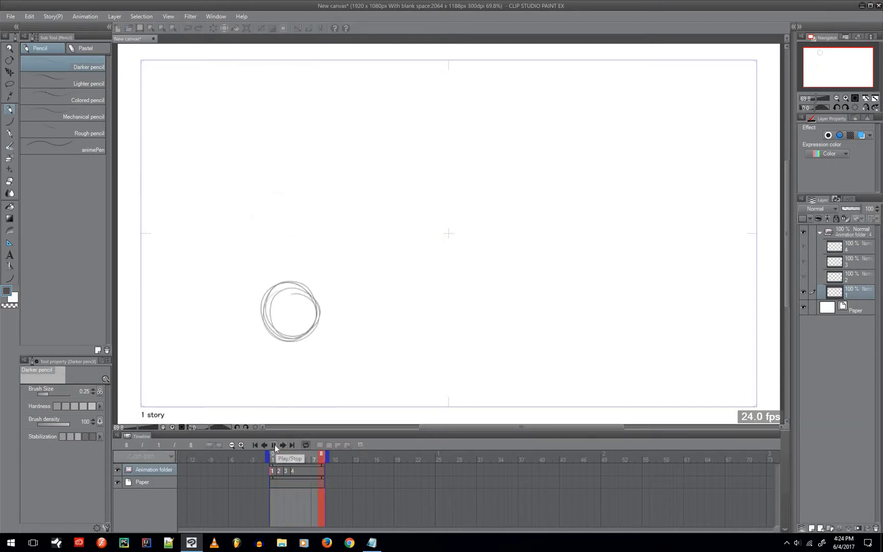
pyautogui.click(275, 446)
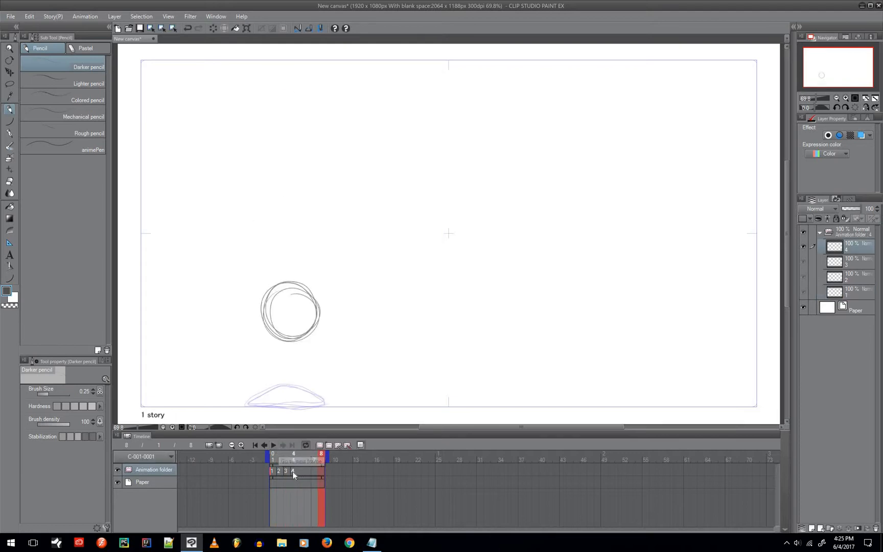
# Space the cels two frames apart by moving cel 2 to frame 3, cel 3 to frame 5 and cel 4 to frame 7.
pyautogui.click(293, 471)
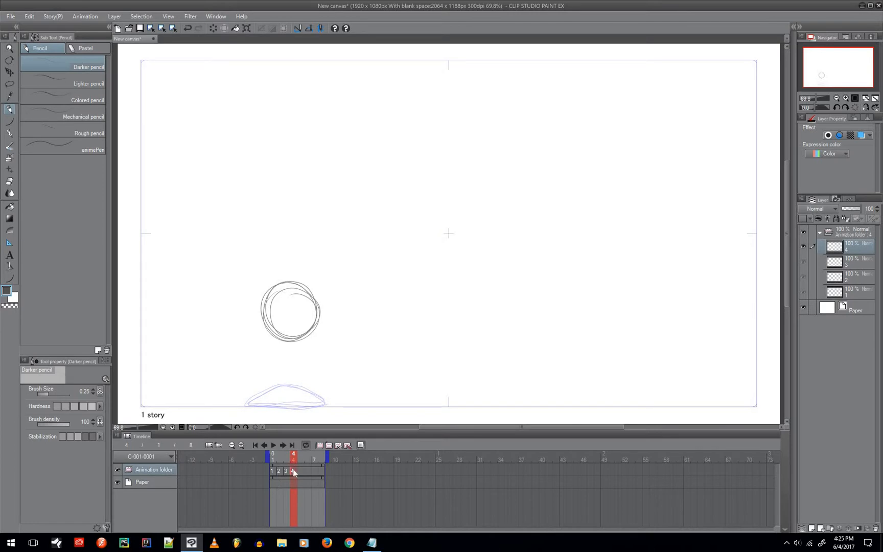
pyautogui.moveTo(279, 472); pyautogui.dragTo(295, 479)
pyautogui.moveTo(312, 472); pyautogui.dragTo(286, 476)
pyautogui.click(286, 471)
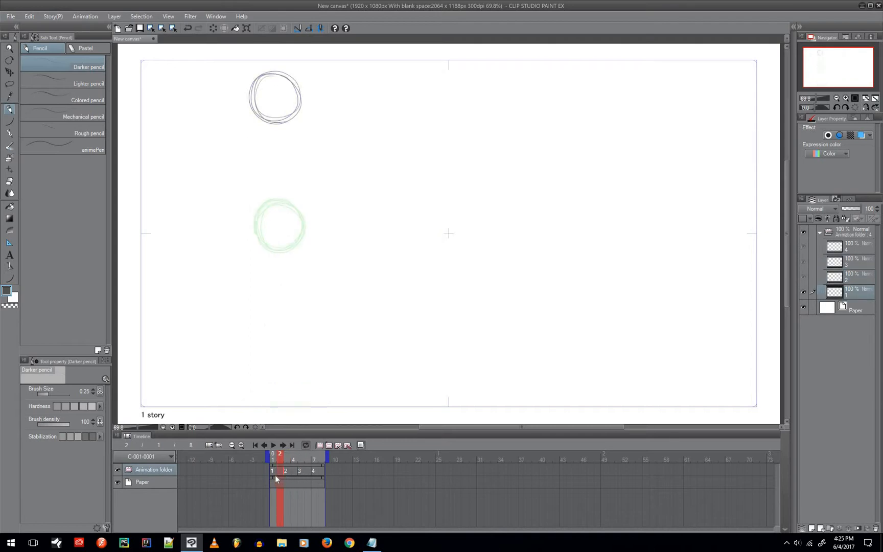
# Review each of the four cels, and play the animation from frame 1 to check the two-frame spacing.
pyautogui.click(275, 475)
pyautogui.click(286, 473)
pyautogui.click(300, 471)
pyautogui.click(313, 470)
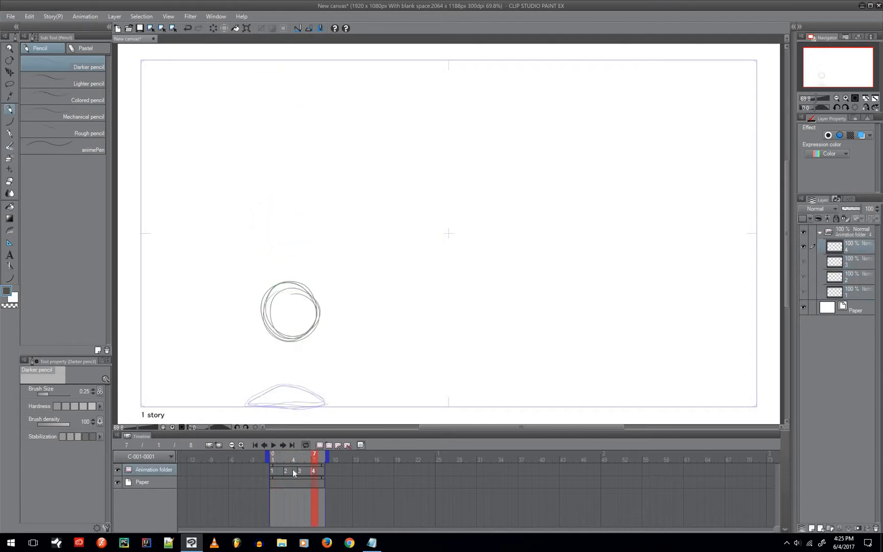
pyautogui.click(273, 471)
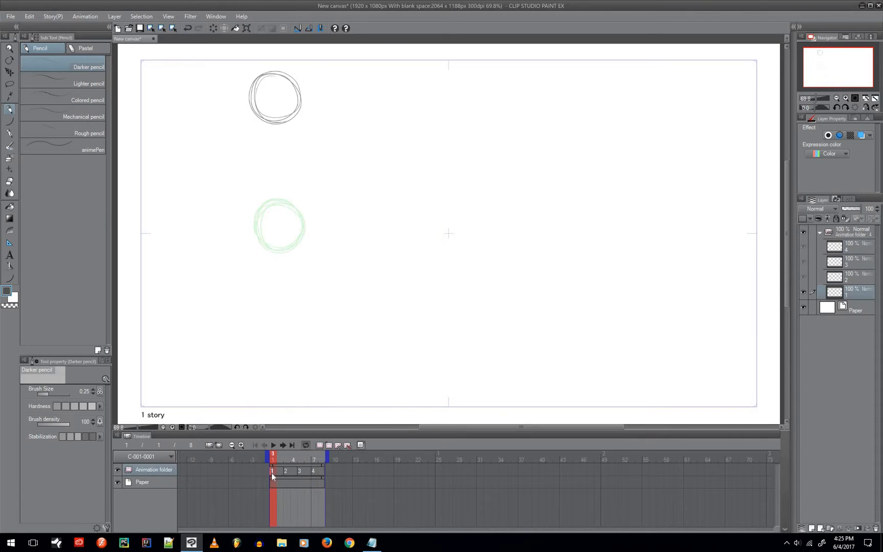
pyautogui.click(274, 445)
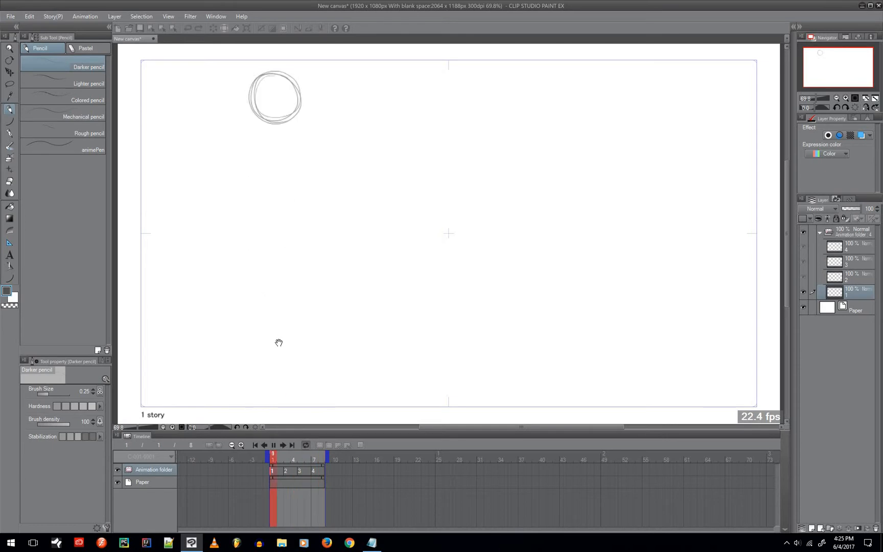
pyautogui.click(273, 445)
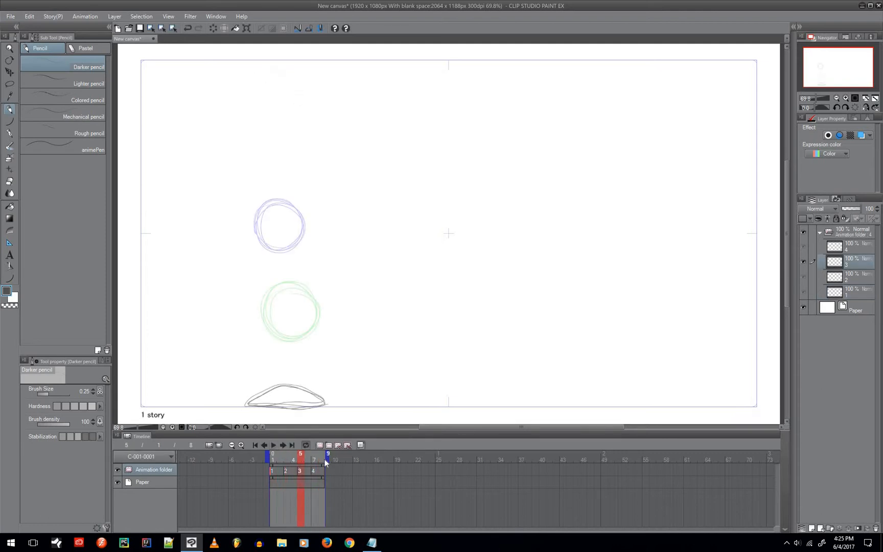
# Extend the timeline to 24 frames and stretch the Paper and Animation folder tracks to the same end.
pyautogui.moveTo(324, 457); pyautogui.dragTo(327, 458)
pyautogui.moveTo(433, 466); pyautogui.dragTo(429, 482)
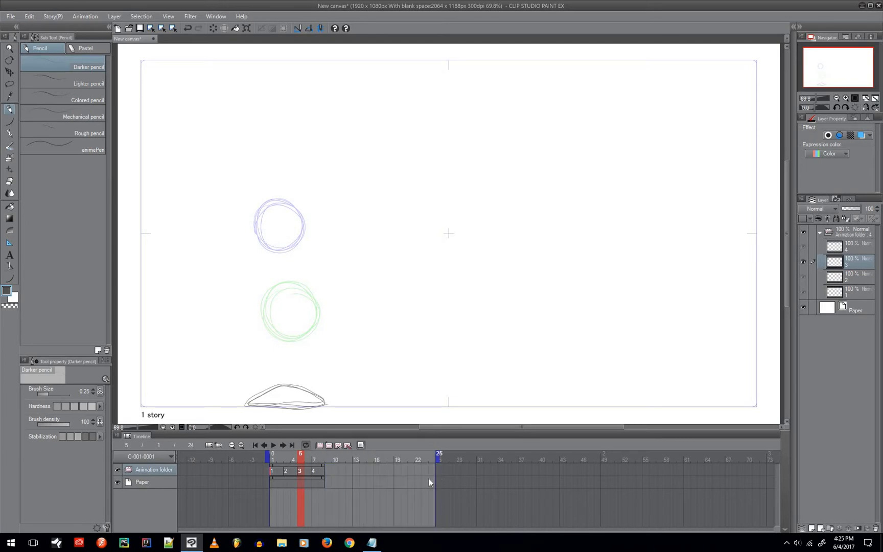
pyautogui.click(321, 477)
pyautogui.click(319, 481)
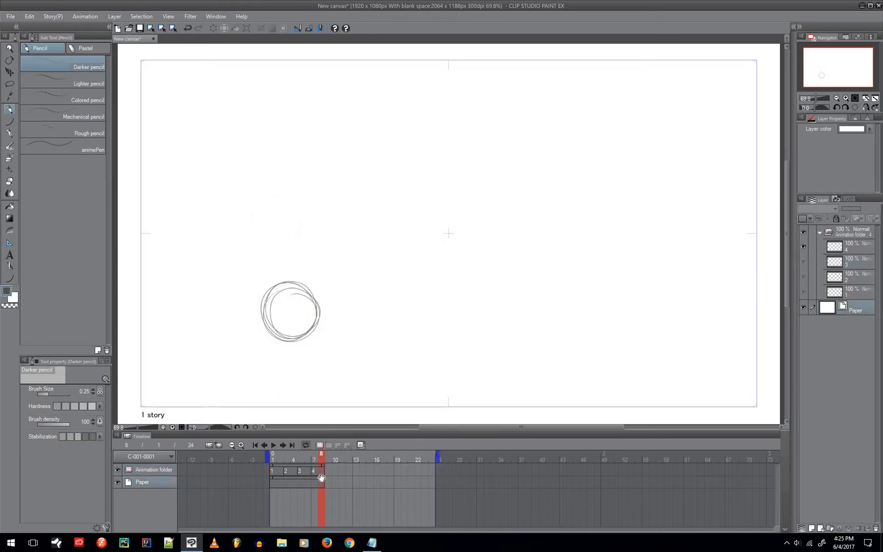
pyautogui.moveTo(411, 482); pyautogui.dragTo(434, 483)
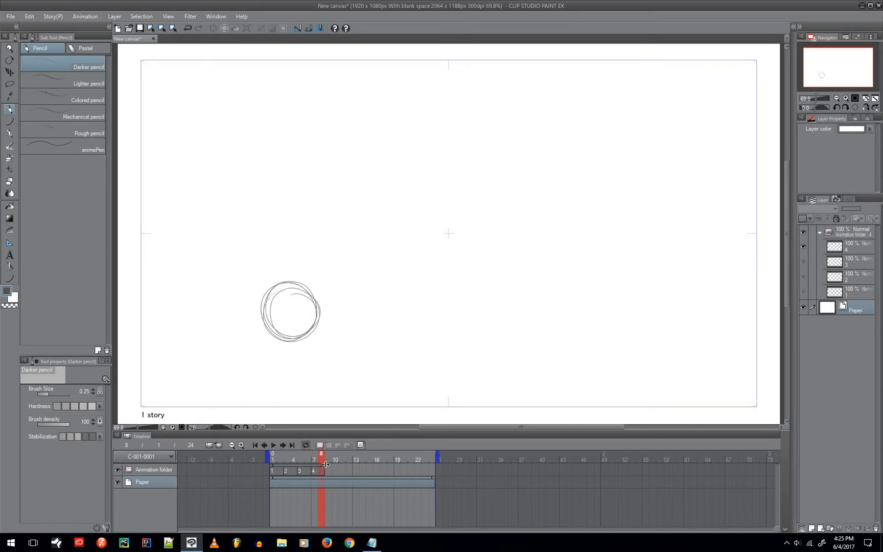
pyautogui.moveTo(324, 469); pyautogui.dragTo(435, 477)
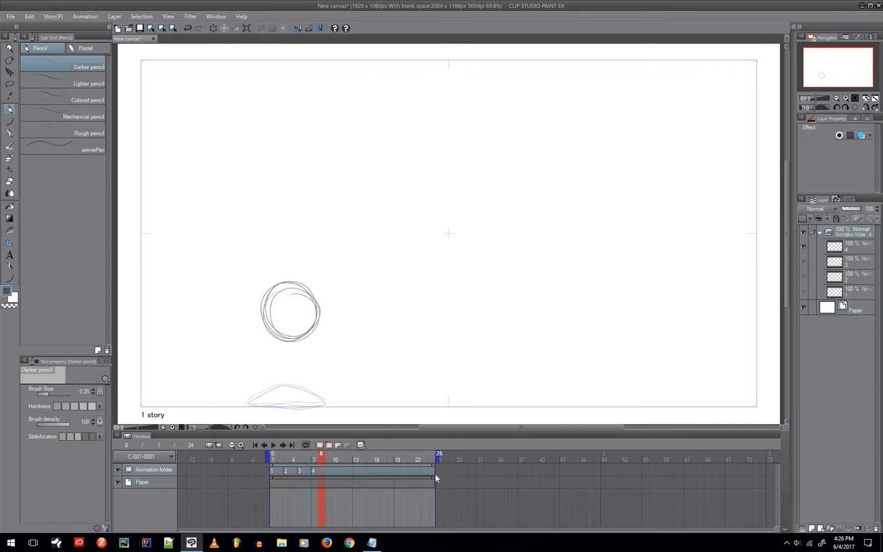
# Spread the cels six frames apart by moving cel 4 to frame 19, cel 3 to frame 13 and cel 2 to frame 7.
pyautogui.click(313, 471)
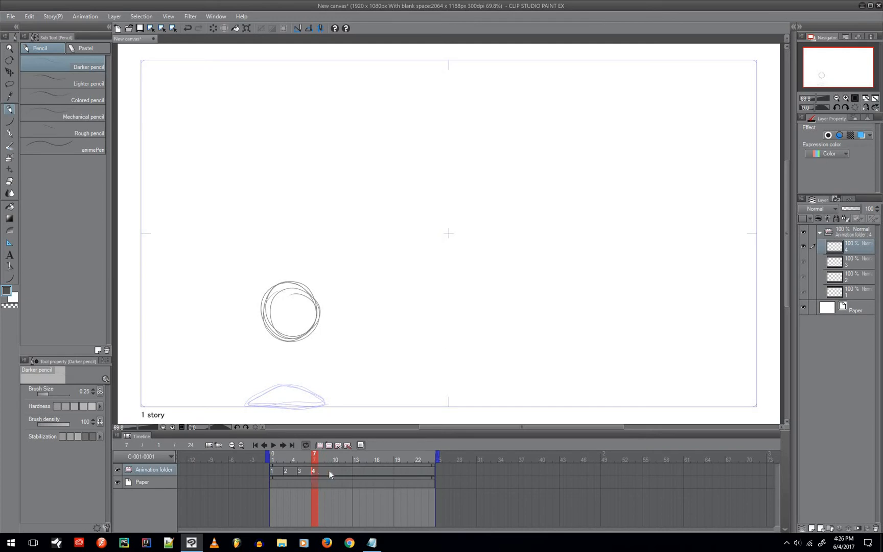
pyautogui.moveTo(392, 470); pyautogui.dragTo(393, 470)
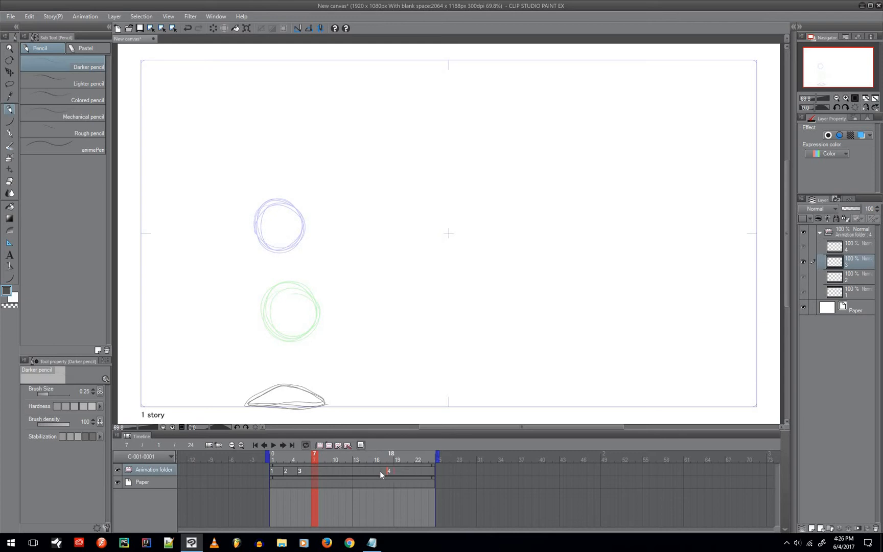
pyautogui.click(301, 470)
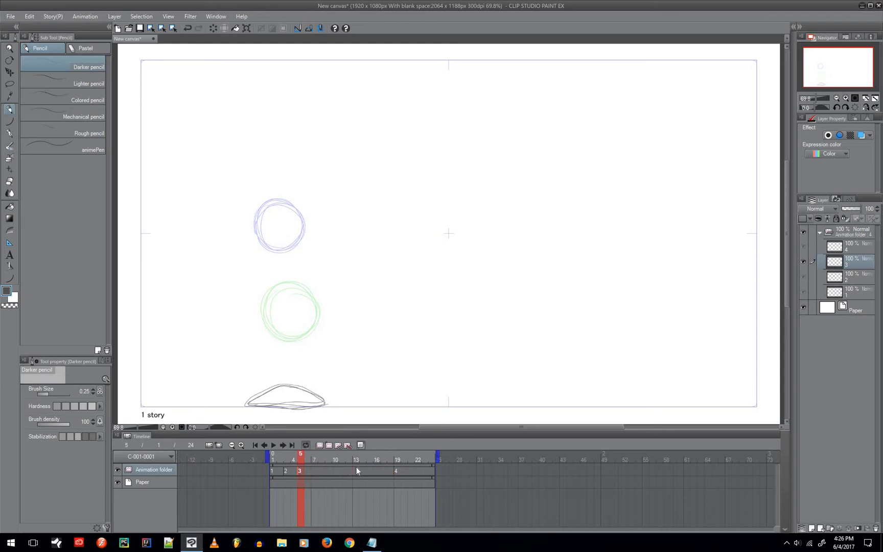
pyautogui.moveTo(356, 471); pyautogui.dragTo(313, 468)
pyautogui.click(285, 470)
# Play the 24-frame animation from frame 1 to check the slower timing, and stop the playback.
pyautogui.click(271, 468)
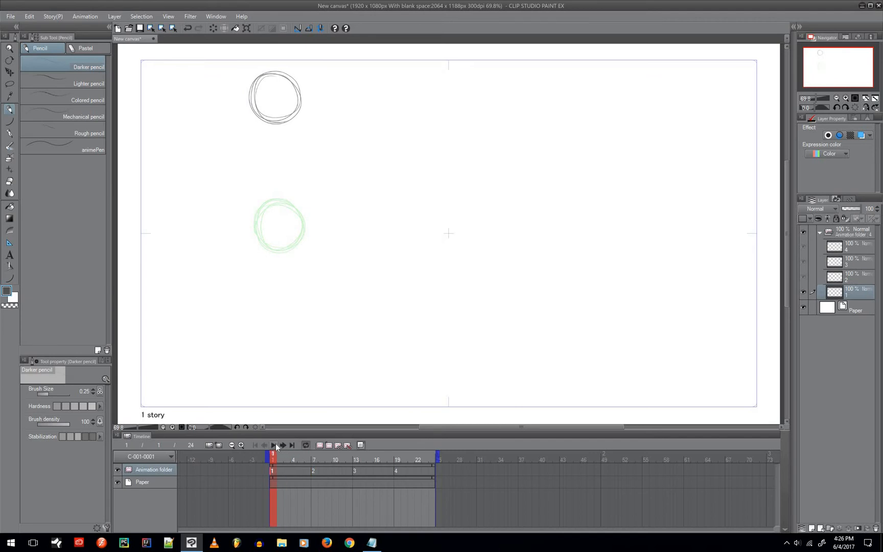
pyautogui.click(278, 448)
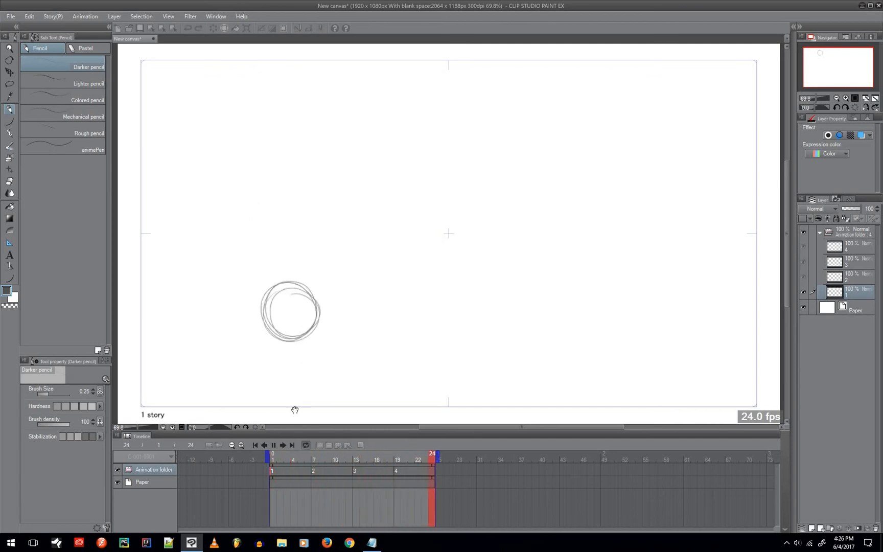
pyautogui.click(271, 444)
# Tighten the bounce by moving cel 3 to frame 10 and cel 4 to frame 13, and shorten the timeline to 16 frames.
pyautogui.click(318, 487)
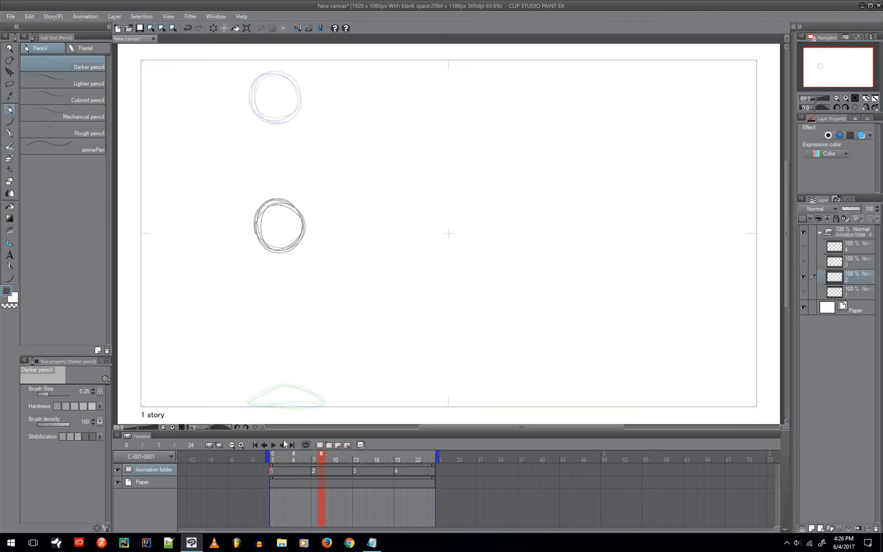
pyautogui.click(318, 472)
pyautogui.click(357, 471)
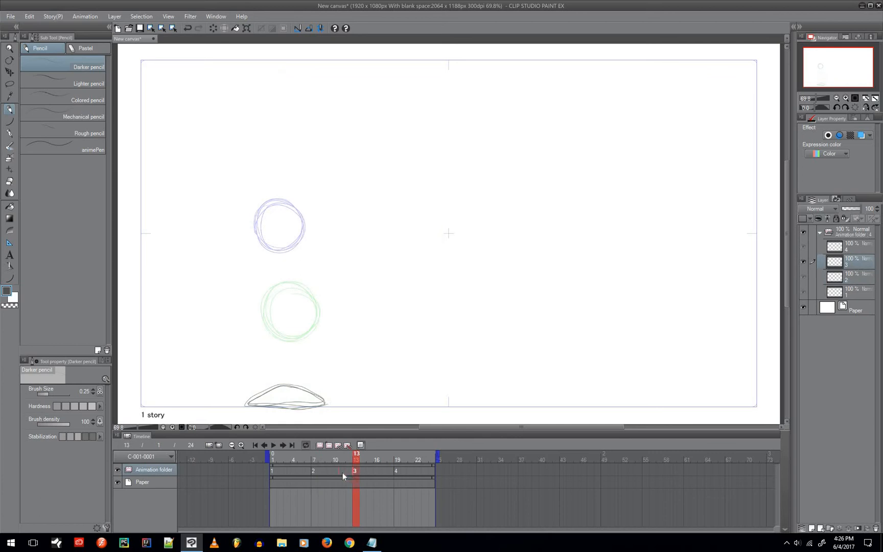
pyautogui.click(342, 473)
pyautogui.click(329, 474)
pyautogui.click(336, 471)
pyautogui.click(397, 473)
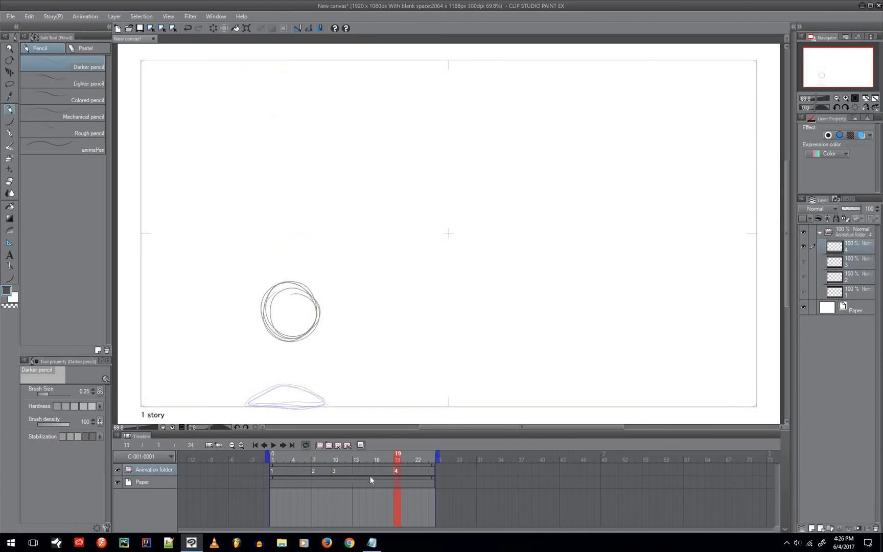
pyautogui.moveTo(356, 478); pyautogui.dragTo(381, 471)
# Play the shortened 16-frame animation from frame 1 to check the adjusted timing.
pyautogui.click(273, 472)
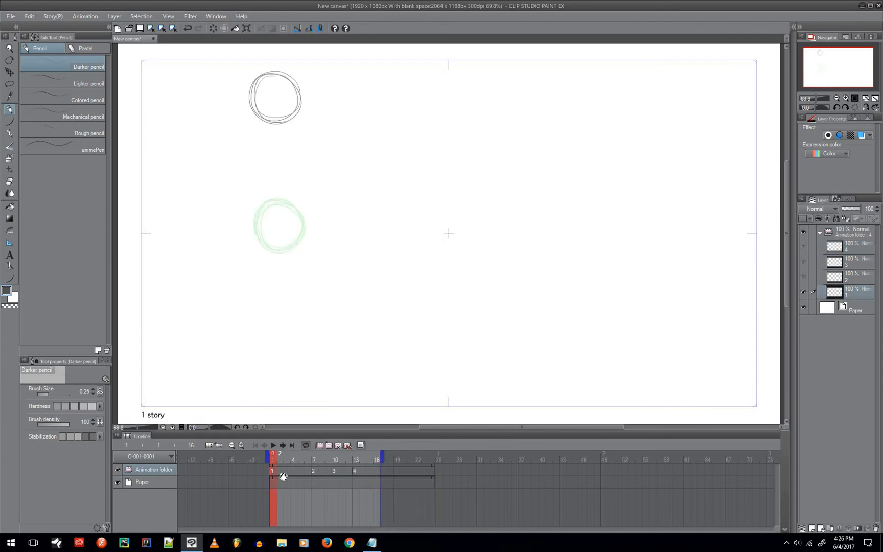
pyautogui.click(273, 446)
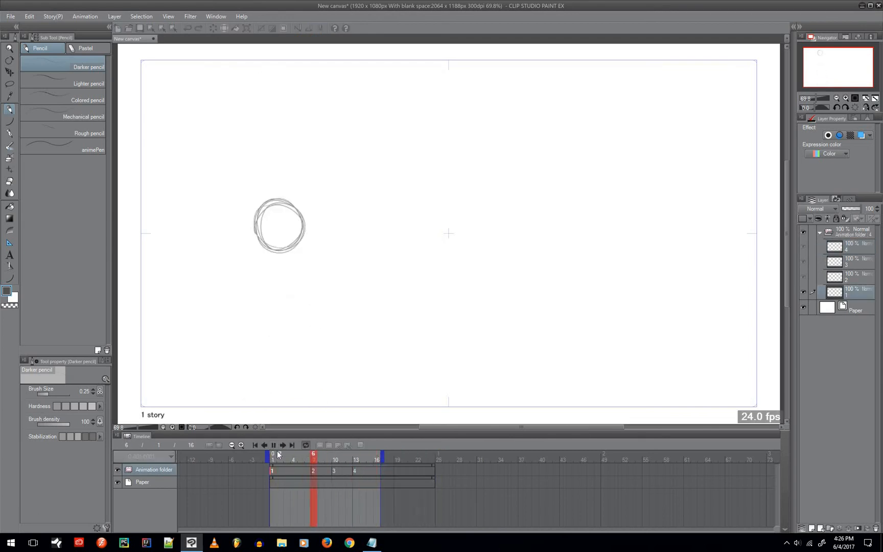